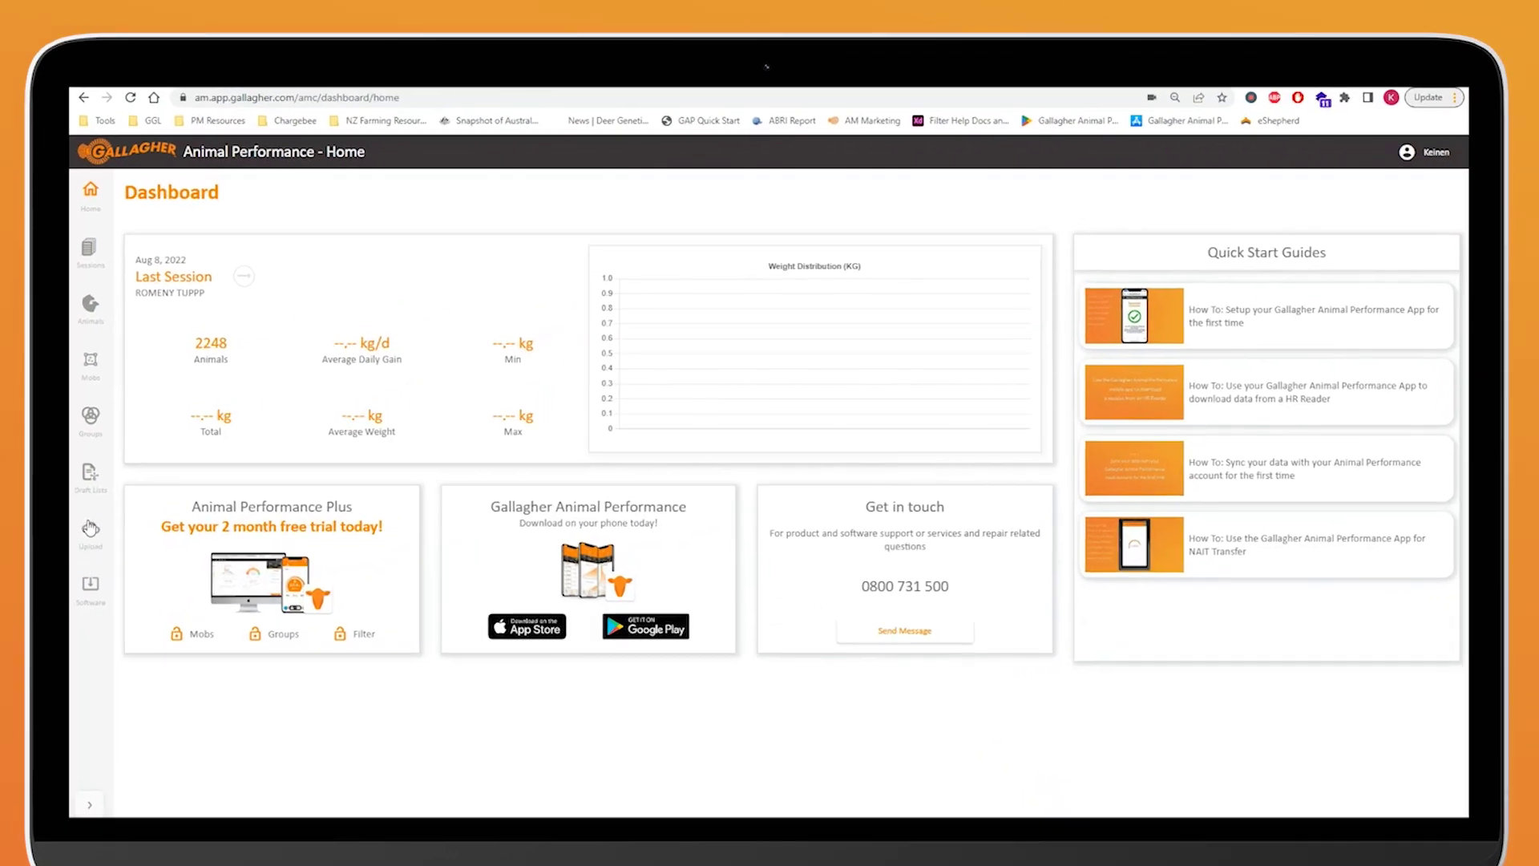
- Start an upload and pick the 'Animal Data File import' CSV from the Tag Bucket File folder
{"action": "left_click", "coordinate": [90, 528]}
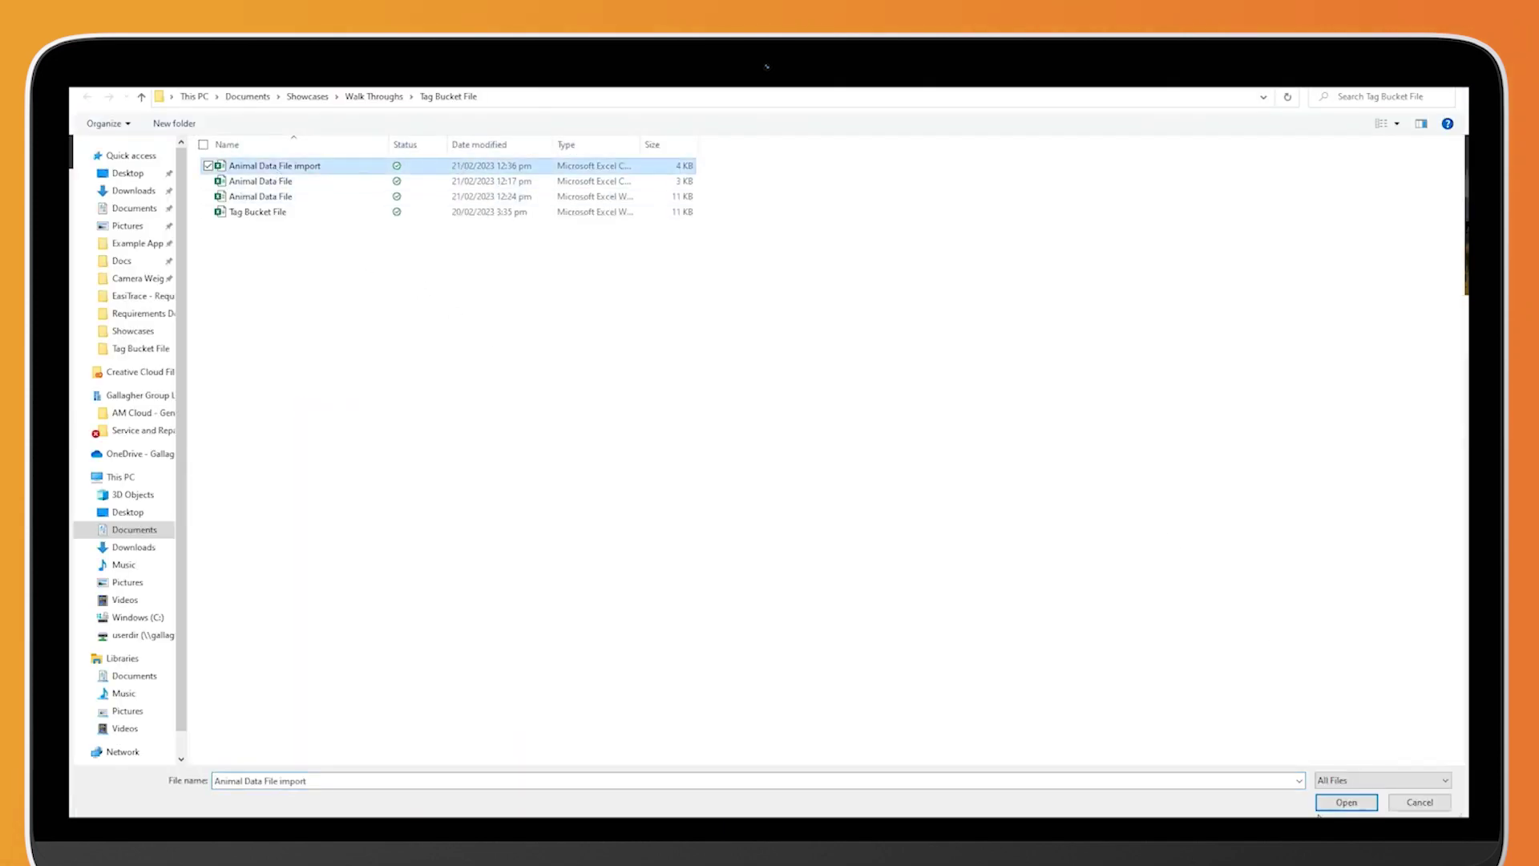
- Upload the 'Animal Data File import' CSV, showing five mapped columns and Purchaser and Purchase Price unmapped
{"action": "left_click", "coordinate": [1337, 804]}
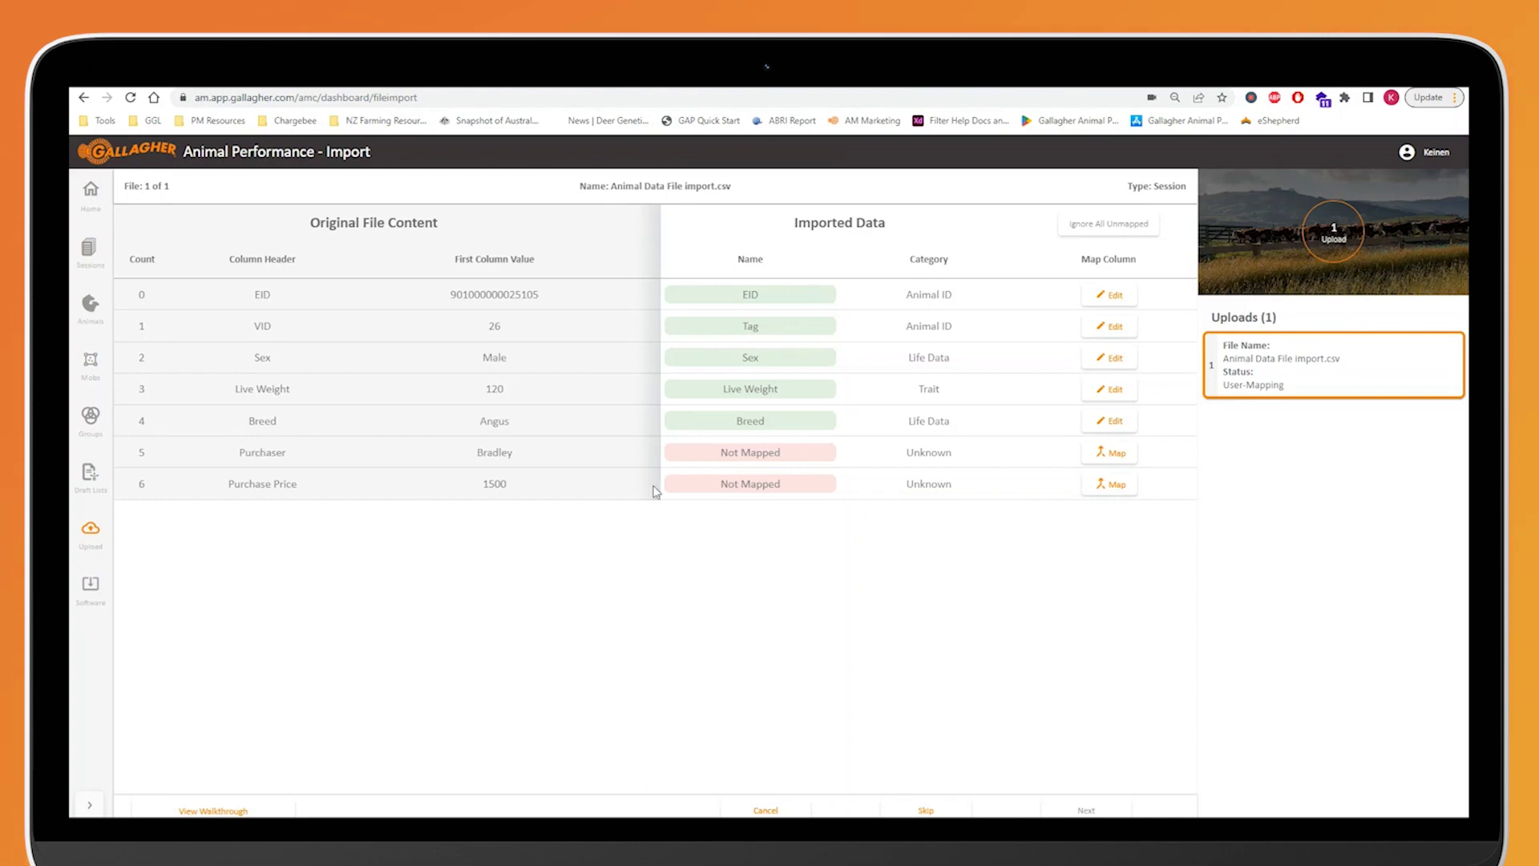
{"action": "left_click", "coordinate": [1111, 454]}
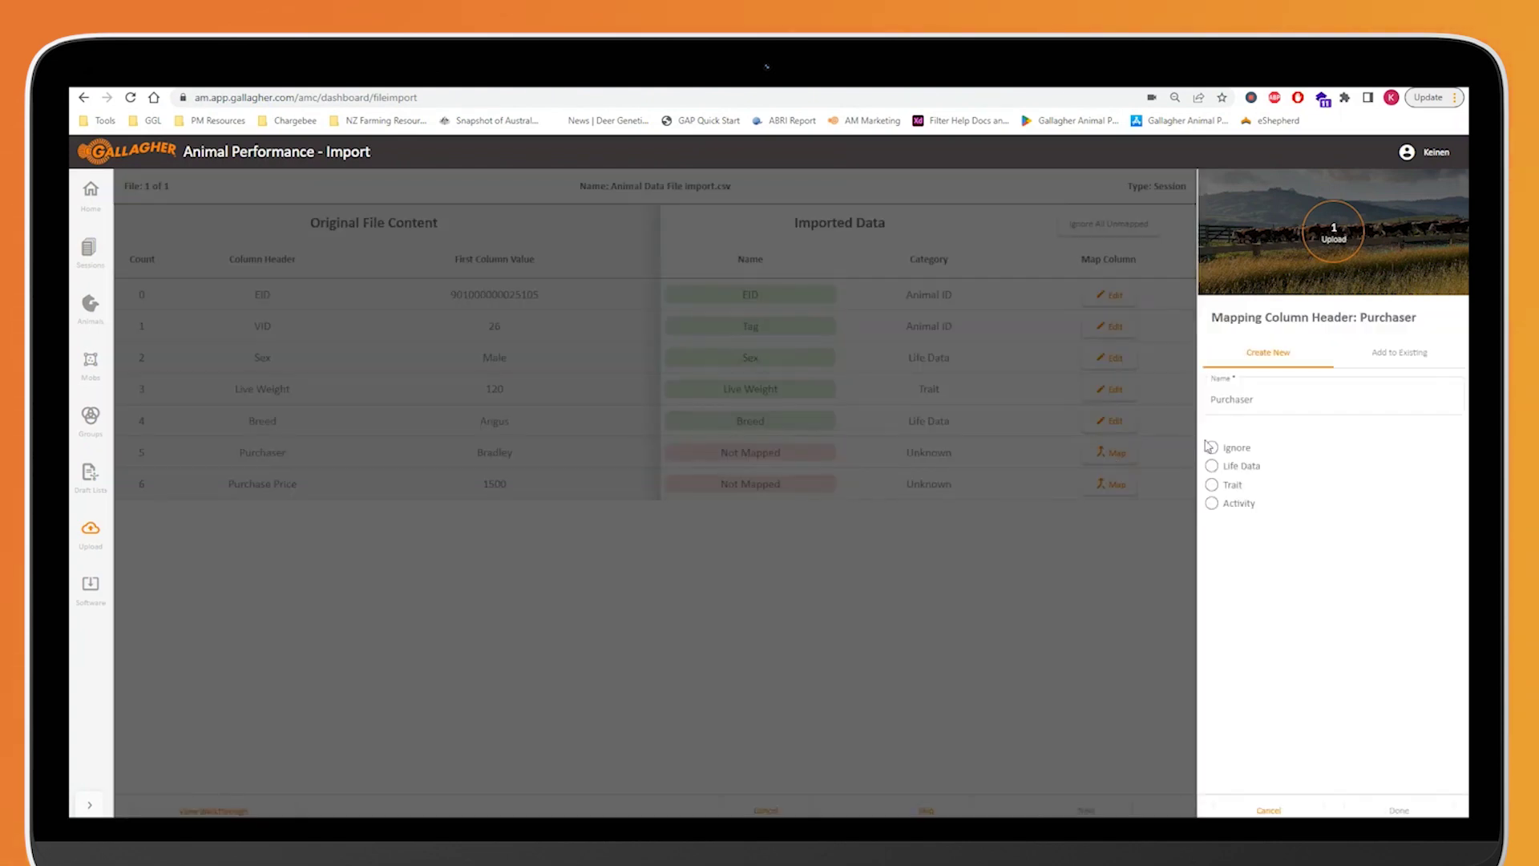
{"action": "left_click", "coordinate": [1413, 359]}
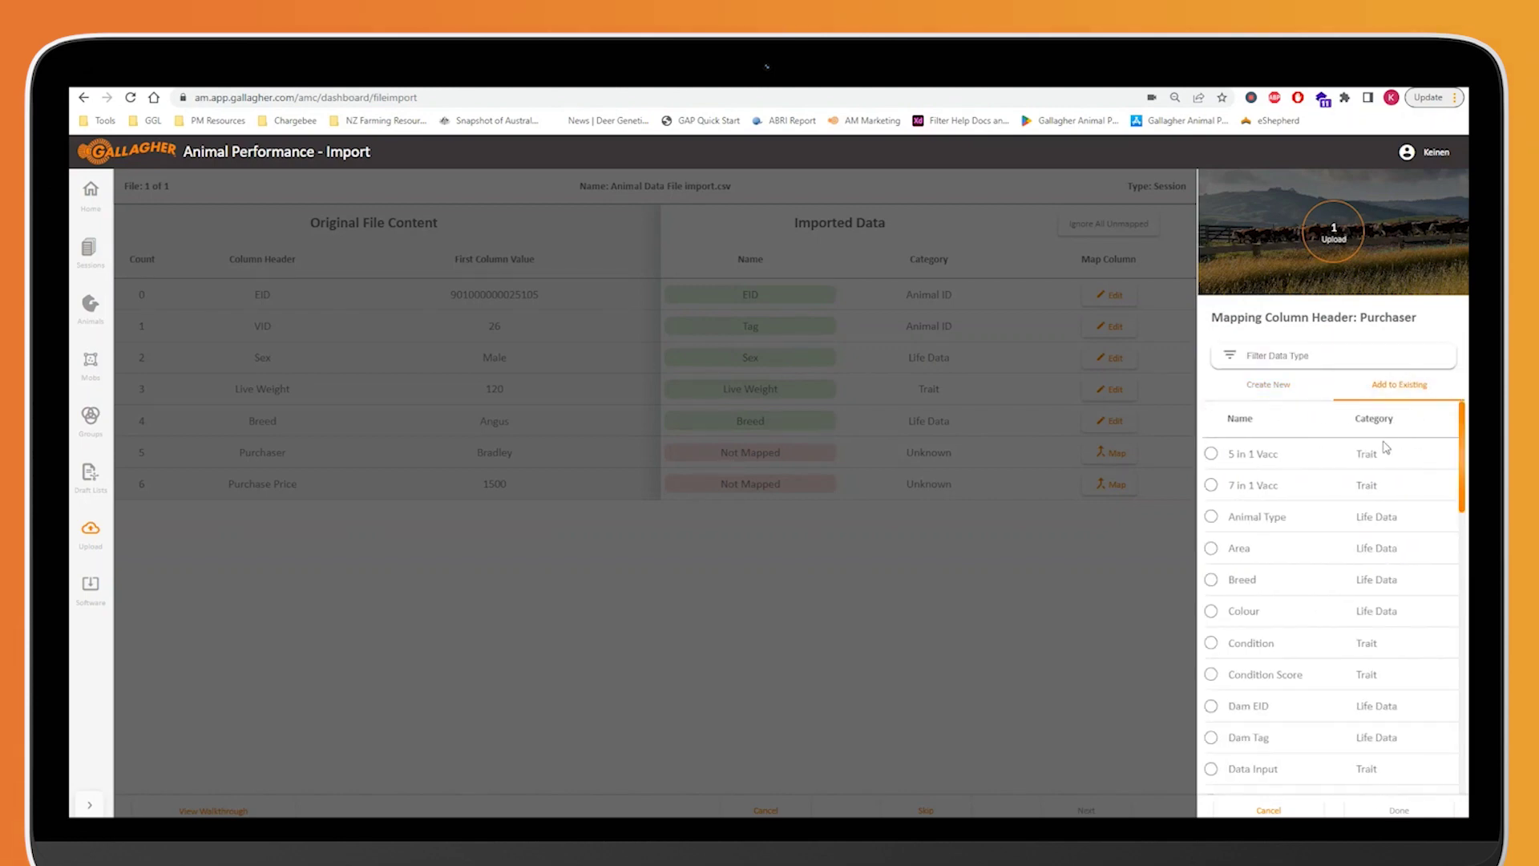
{"action": "scroll", "coordinate": [1379, 433], "scroll_direction": "down", "scroll_amount": 3}
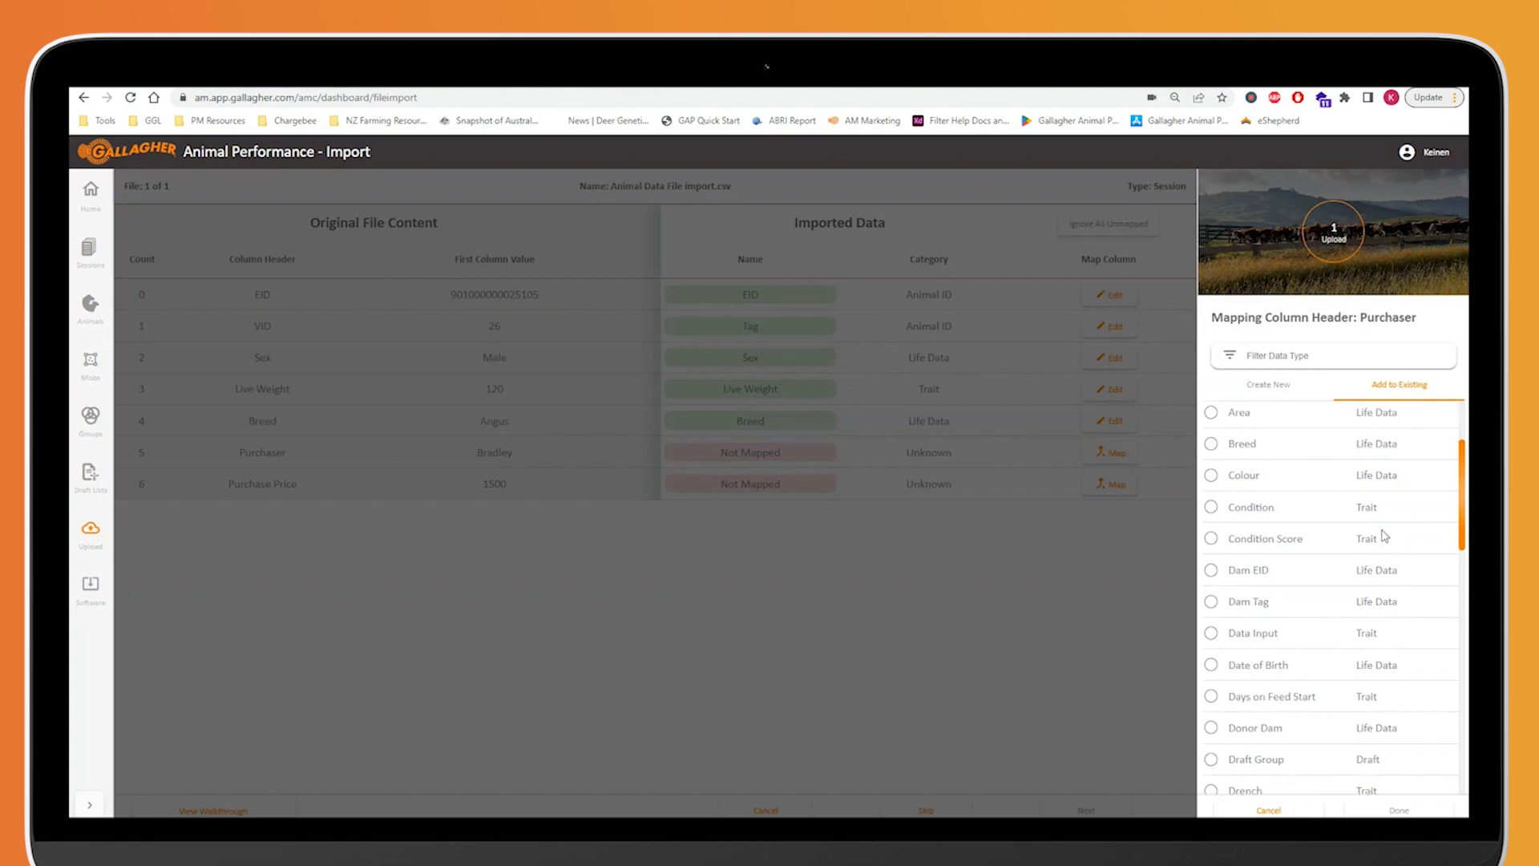
{"action": "scroll", "coordinate": [1369, 411], "scroll_direction": "down", "scroll_amount": 2}
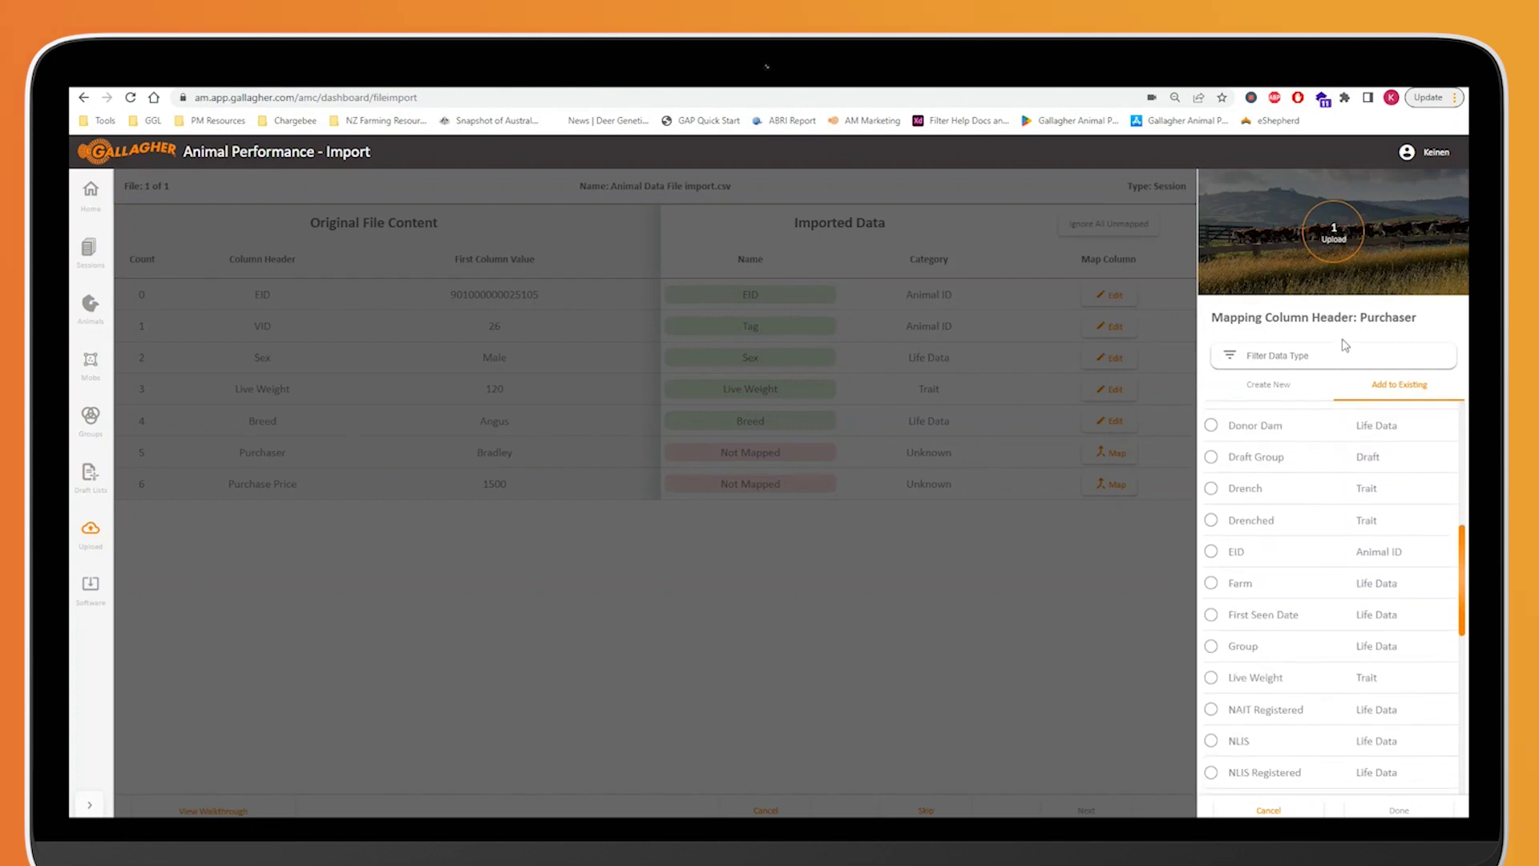
{"action": "type", "text": "purh"}
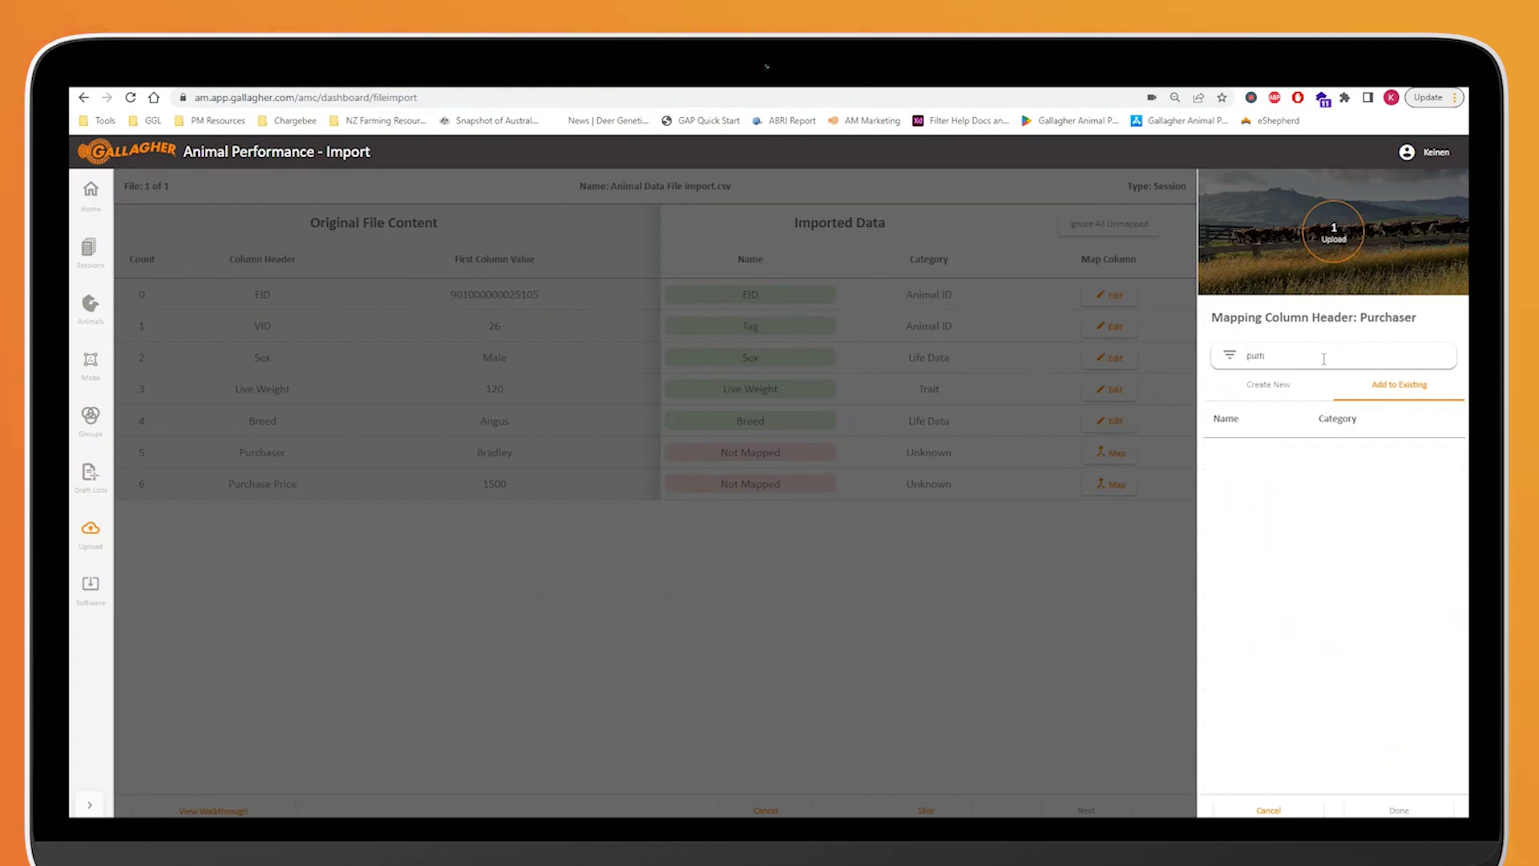
{"action": "key", "text": "BackSpace"}
{"action": "type", "text": "ch"}
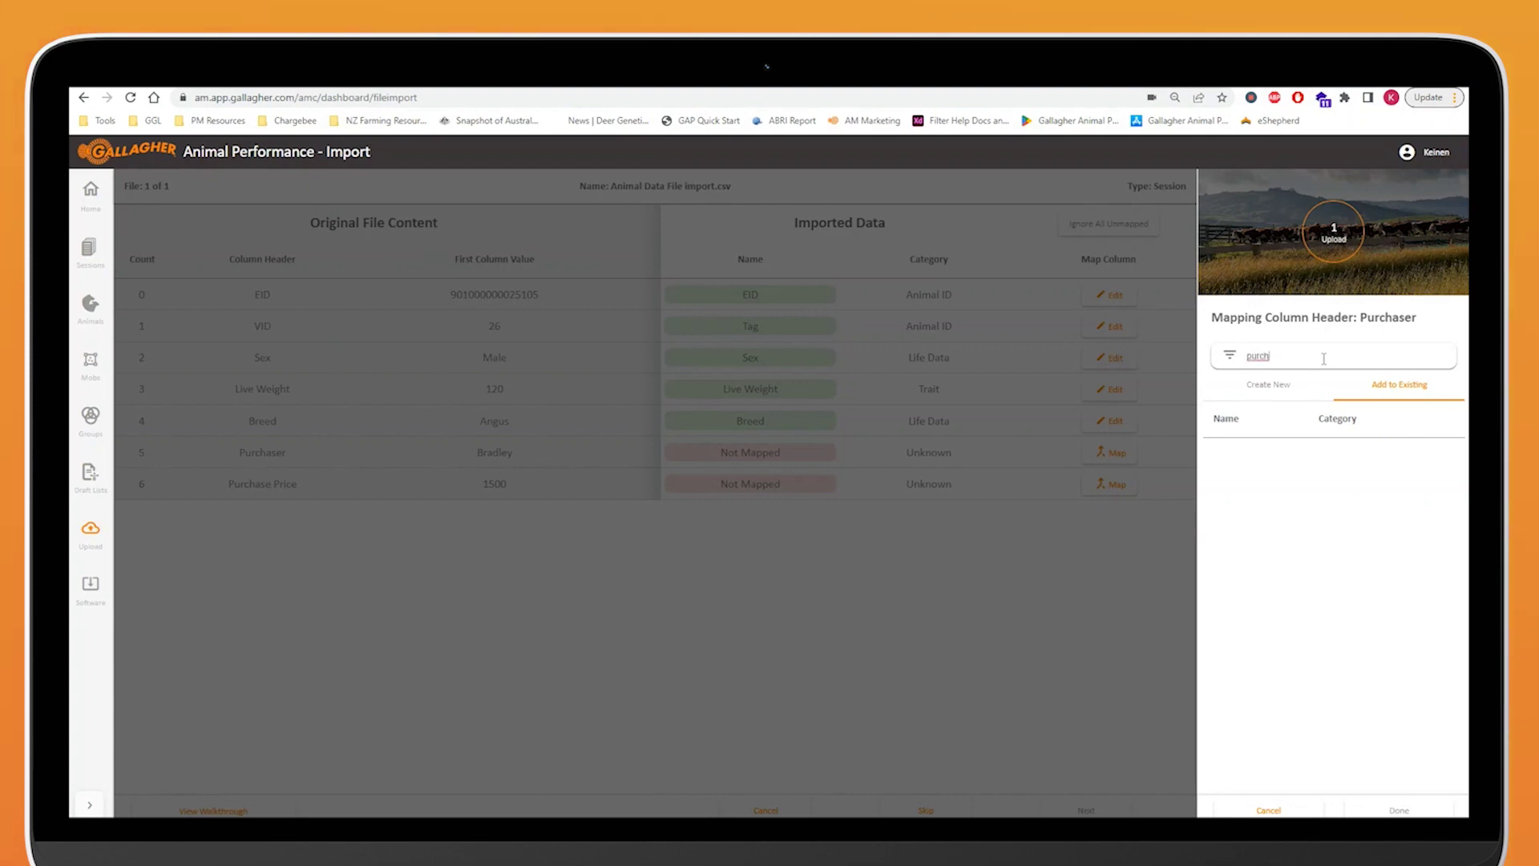
{"action": "key", "text": "BackSpace"}
{"action": "key", "text": "BackSpace"}
{"action": "key", "text": "BackSpace"}
{"action": "key", "text": "BackSpace"}
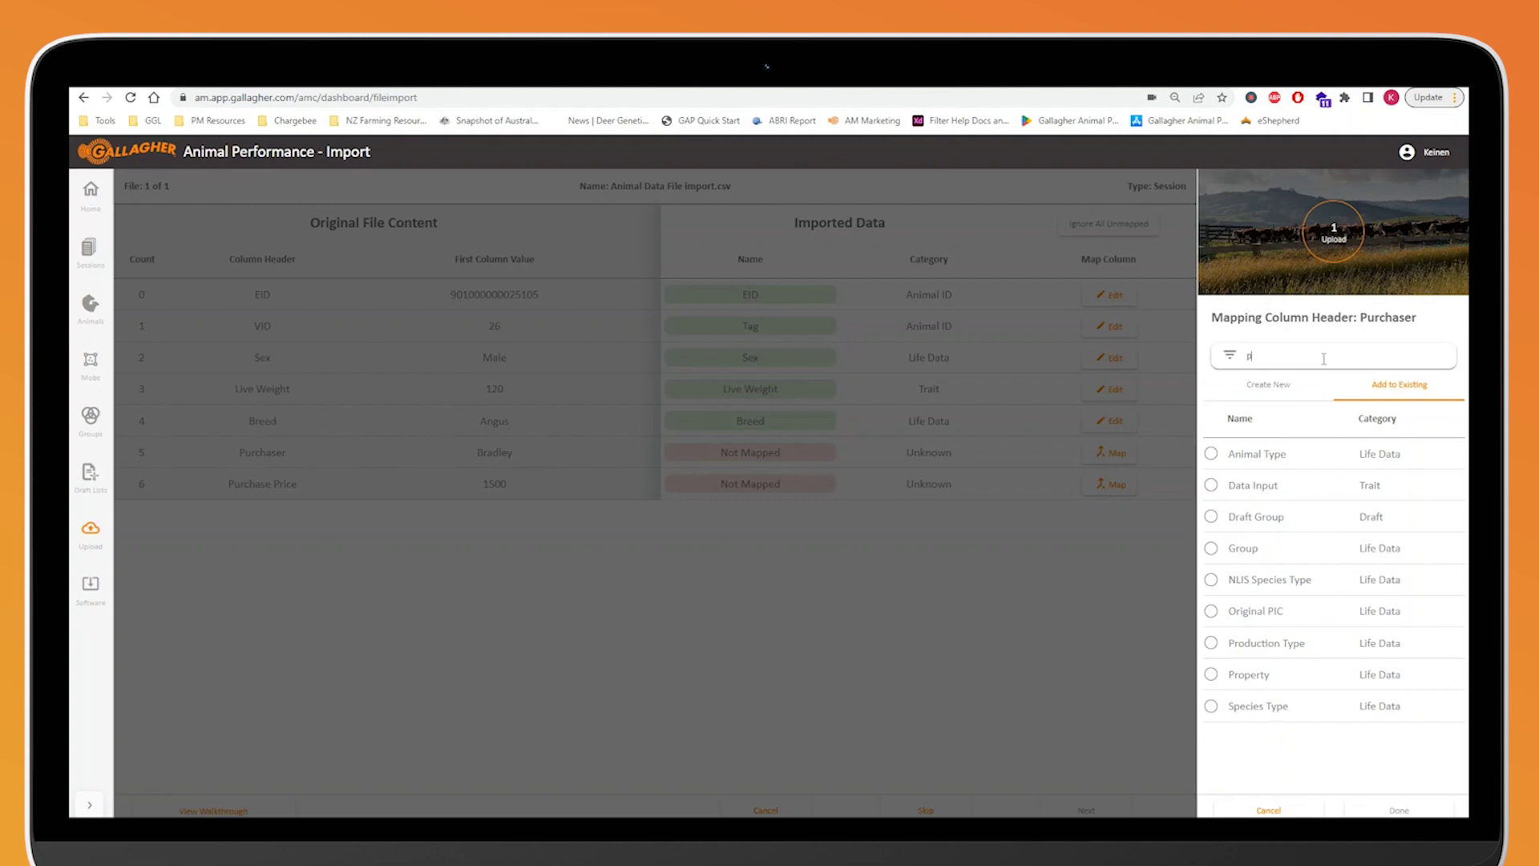
{"action": "key", "text": "BackSpace"}
- Create a new header named Purchaser and put it in the Life Data category
{"action": "left_click", "coordinate": [1273, 383]}
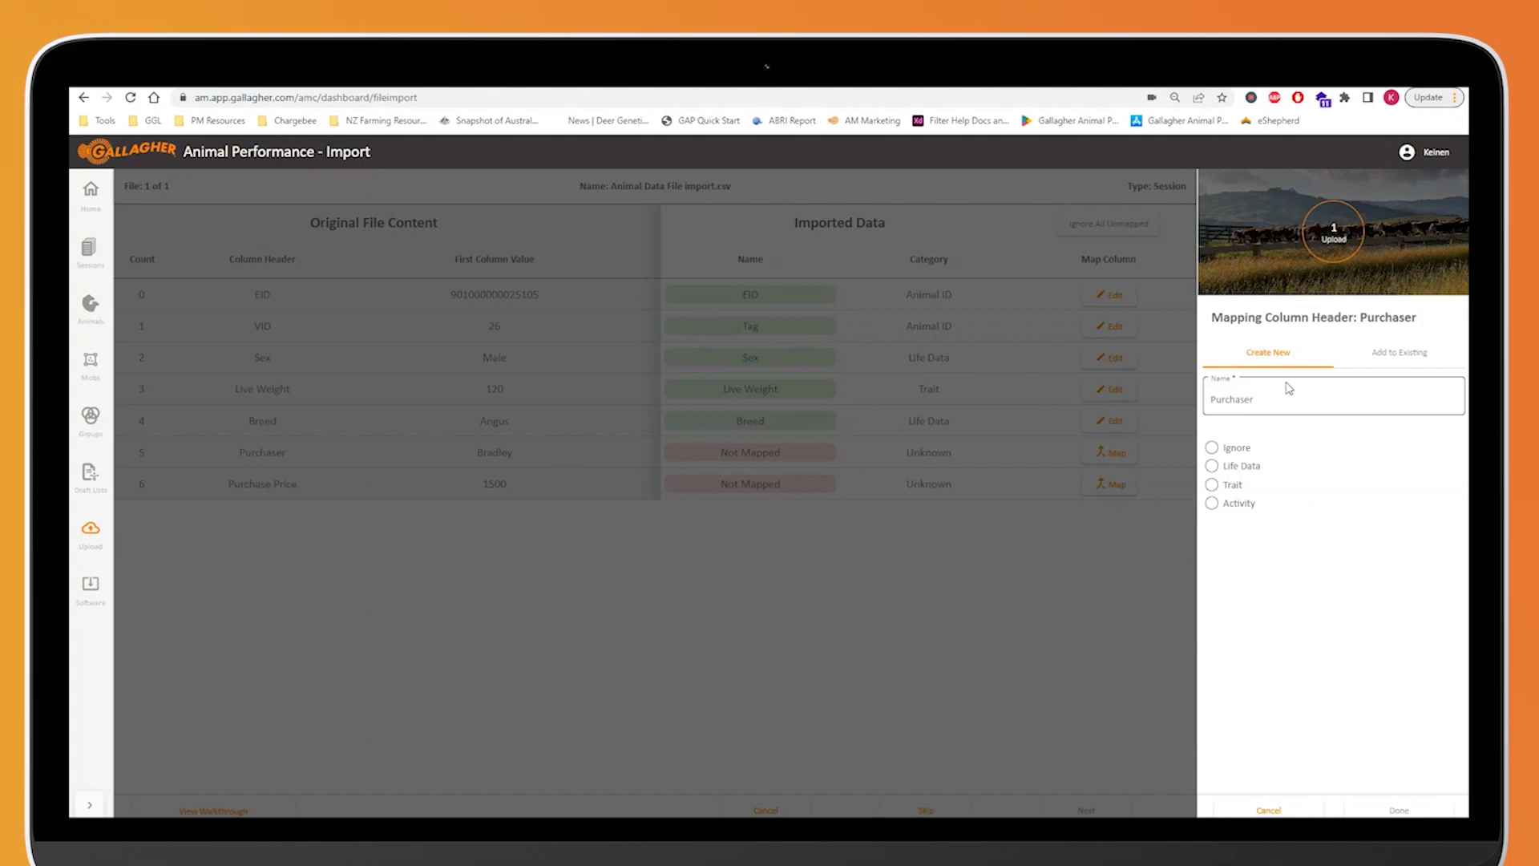
{"action": "left_click", "coordinate": [1212, 466]}
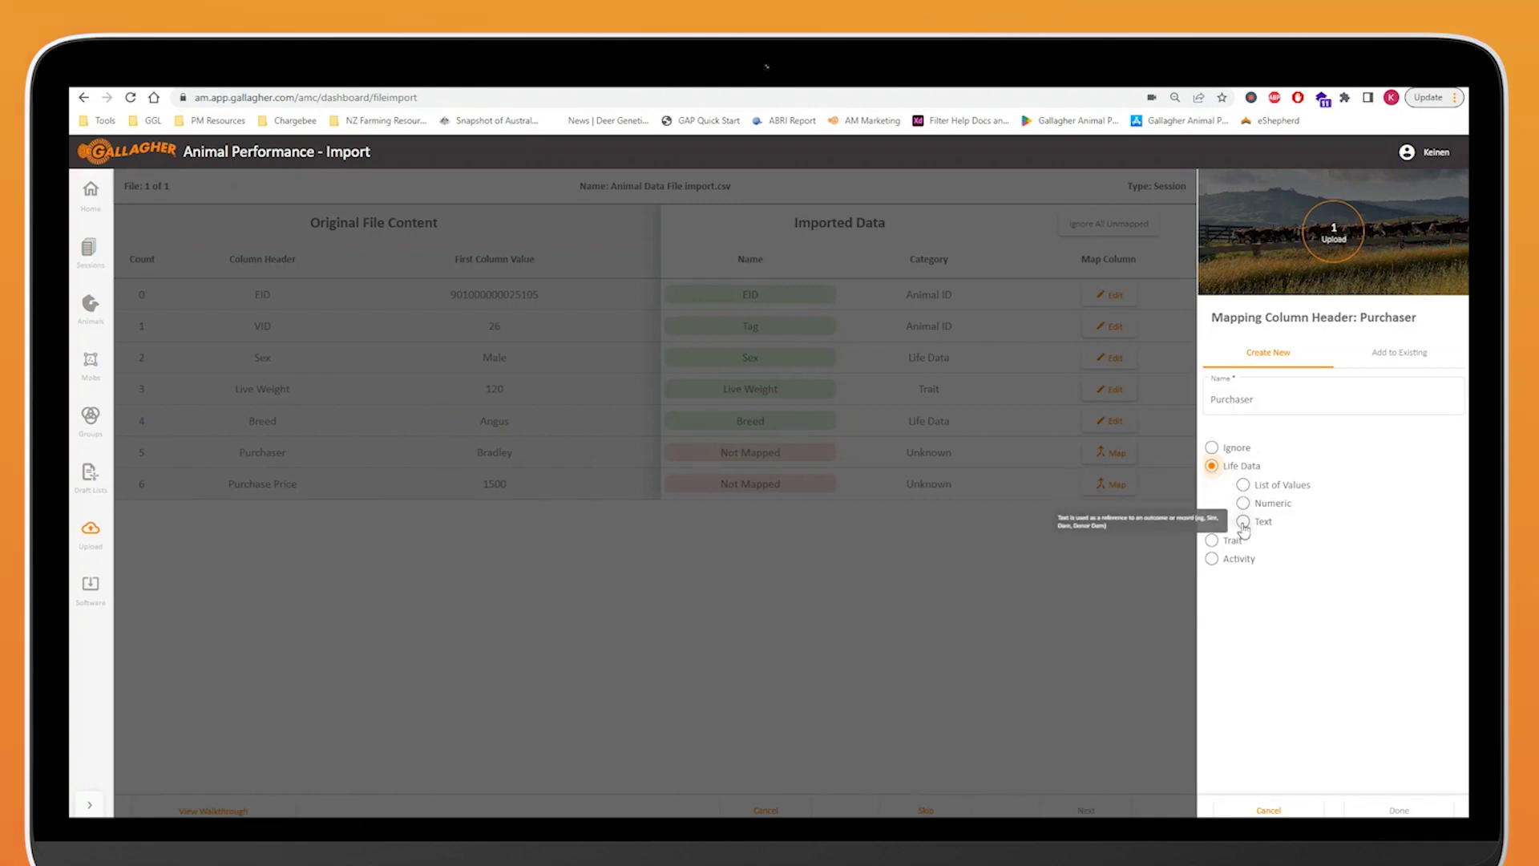
- Map Purchaser as Text life data and Purchase Price as Numeric life data
{"action": "left_click", "coordinate": [1242, 522]}
{"action": "left_click", "coordinate": [1412, 812]}
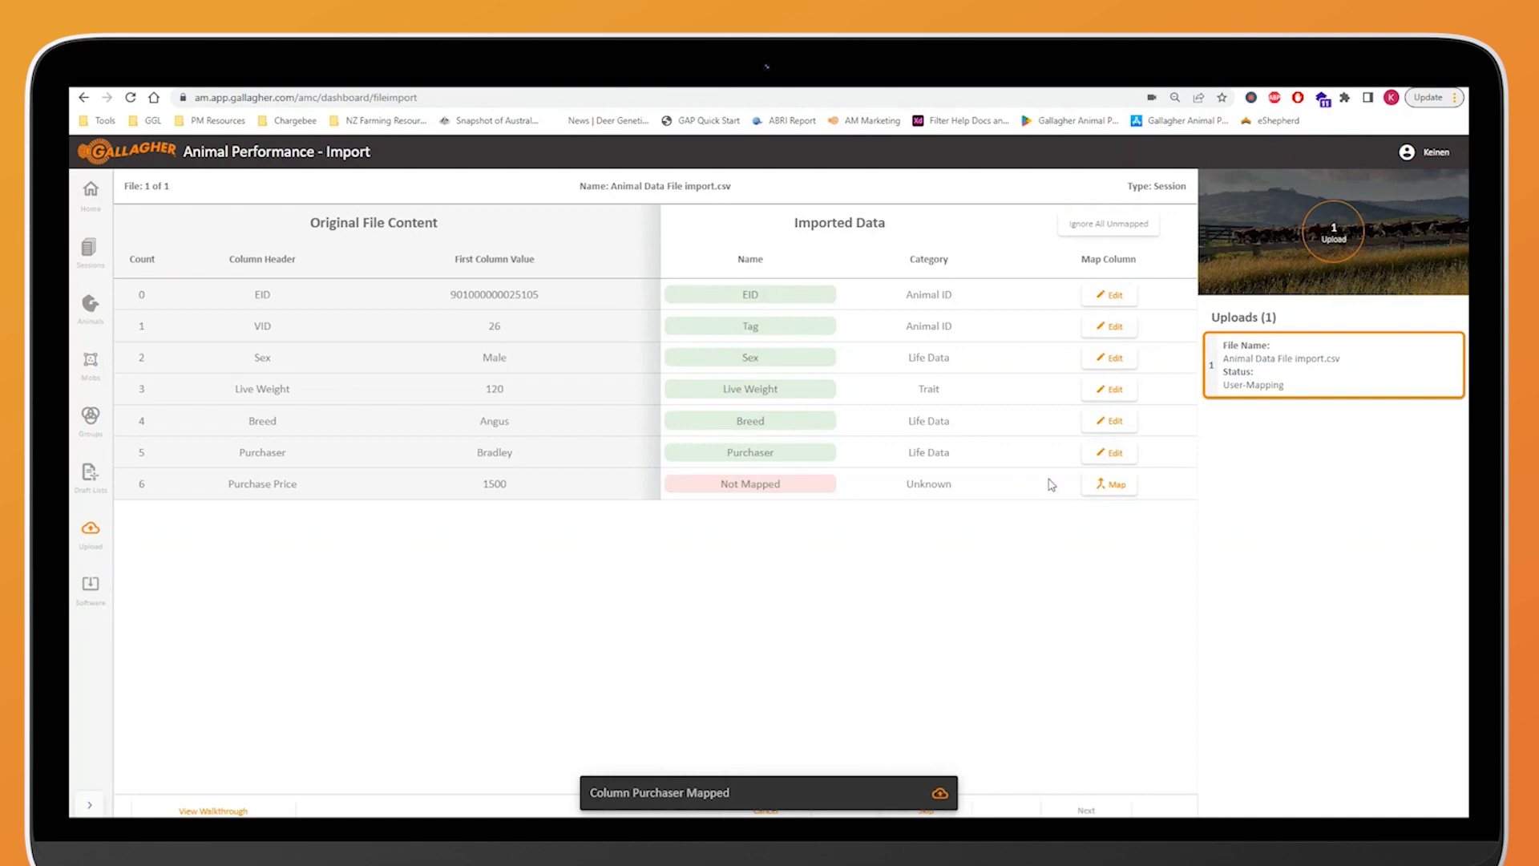
{"action": "left_click", "coordinate": [1111, 487]}
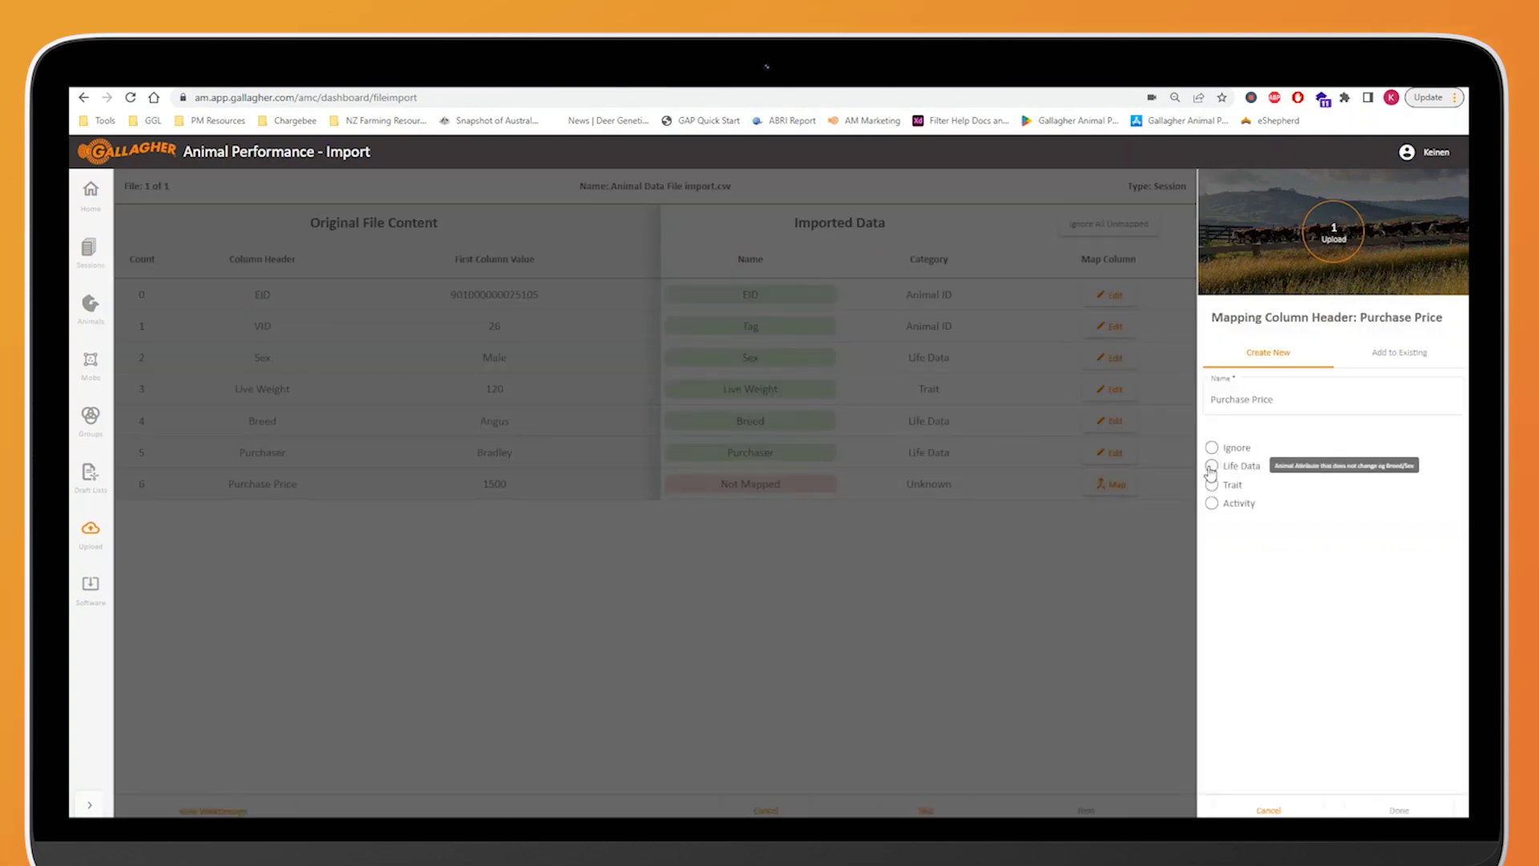
{"action": "left_click", "coordinate": [1211, 466]}
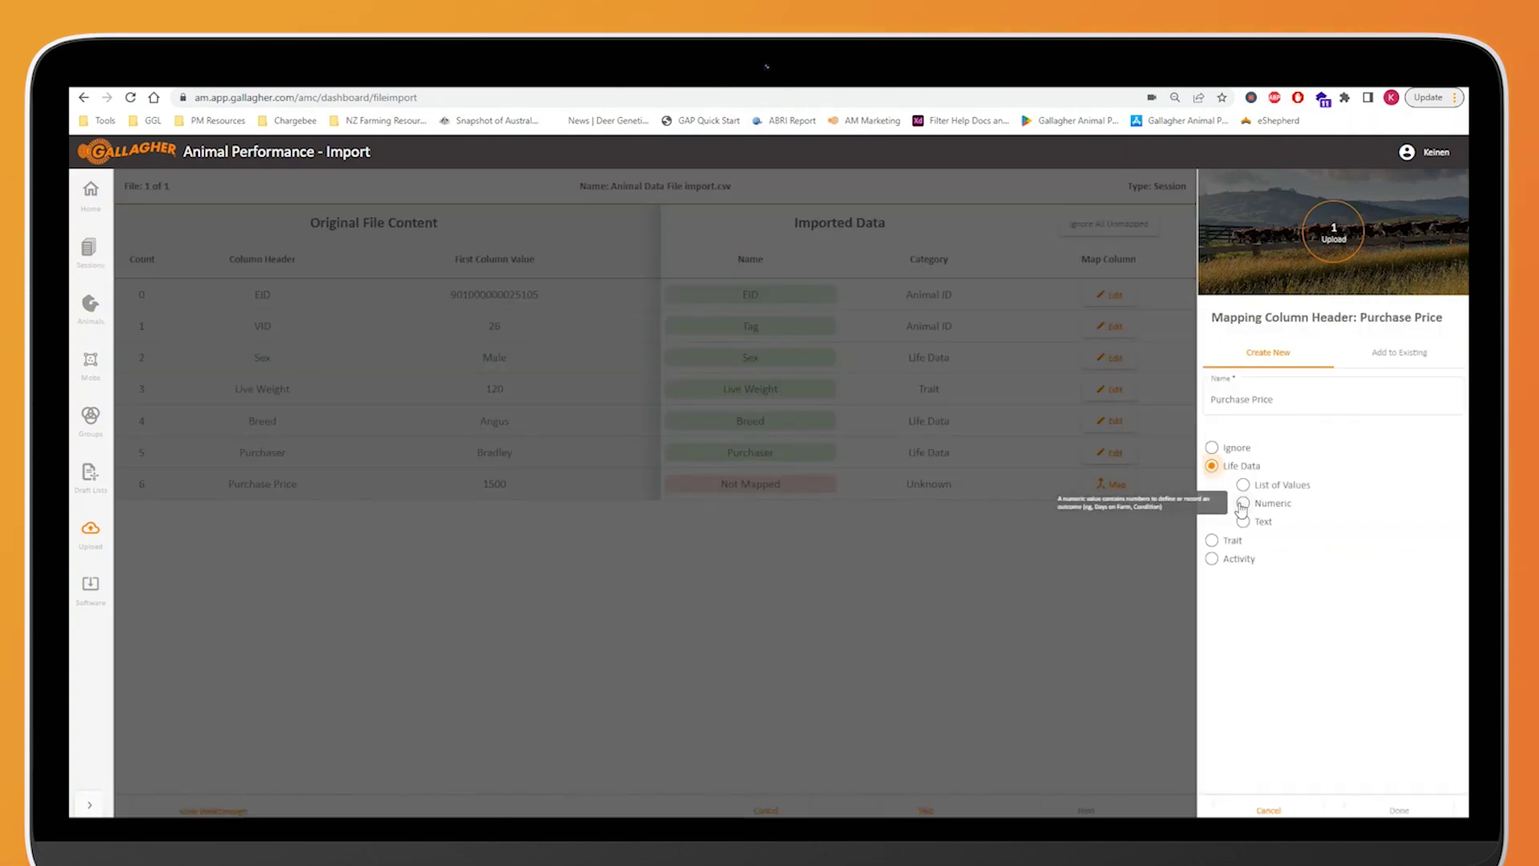
{"action": "left_click", "coordinate": [1241, 503]}
{"action": "left_click", "coordinate": [1384, 811]}
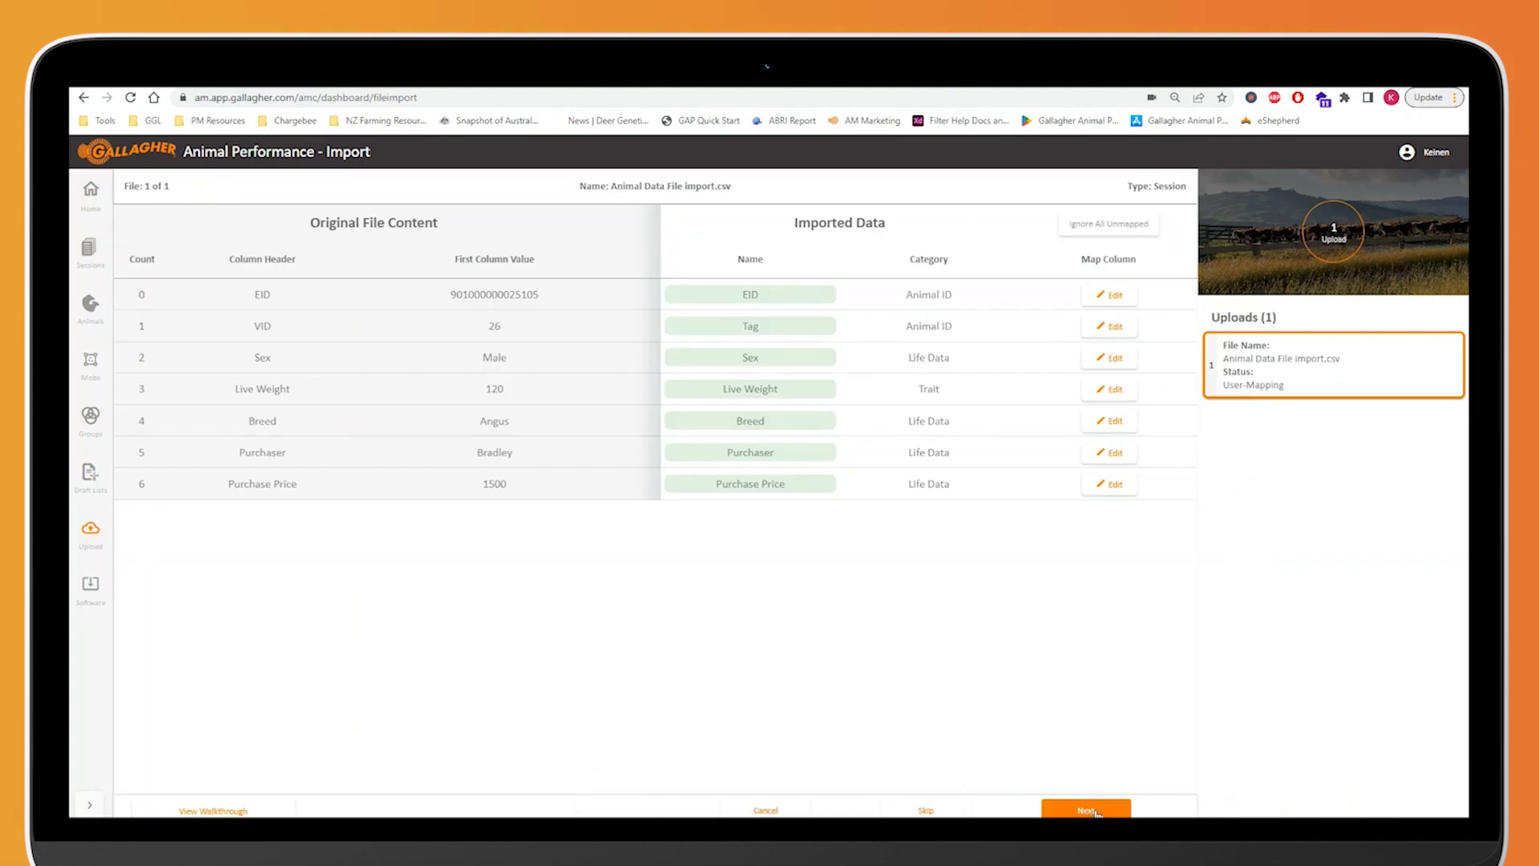
- Import the file as session 'Animal Data File Import' dated 21 February 2023
{"action": "left_click", "coordinate": [1094, 810]}
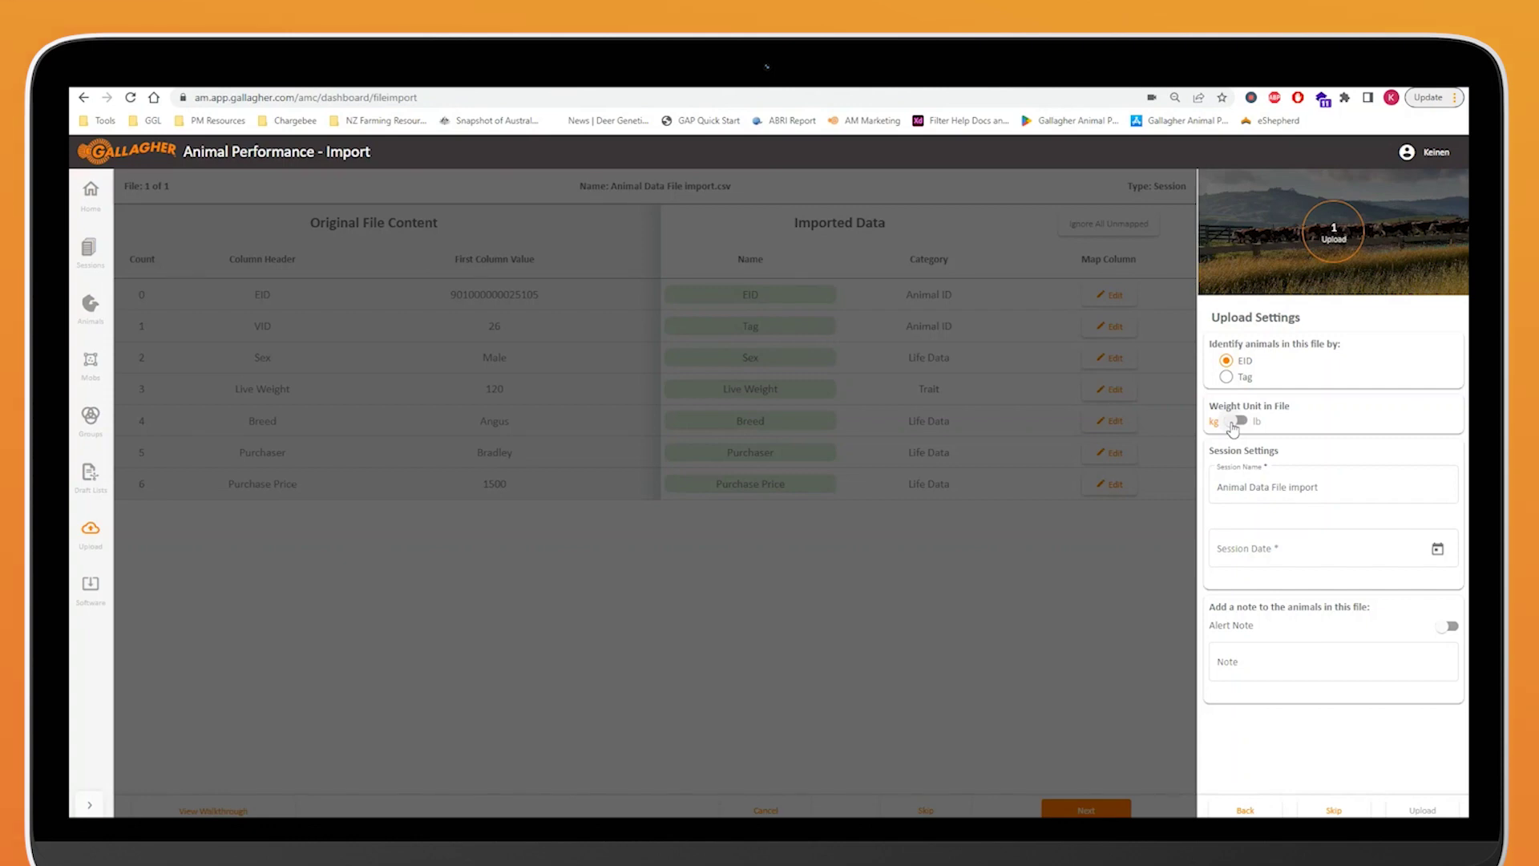
{"action": "left_click", "coordinate": [1292, 488]}
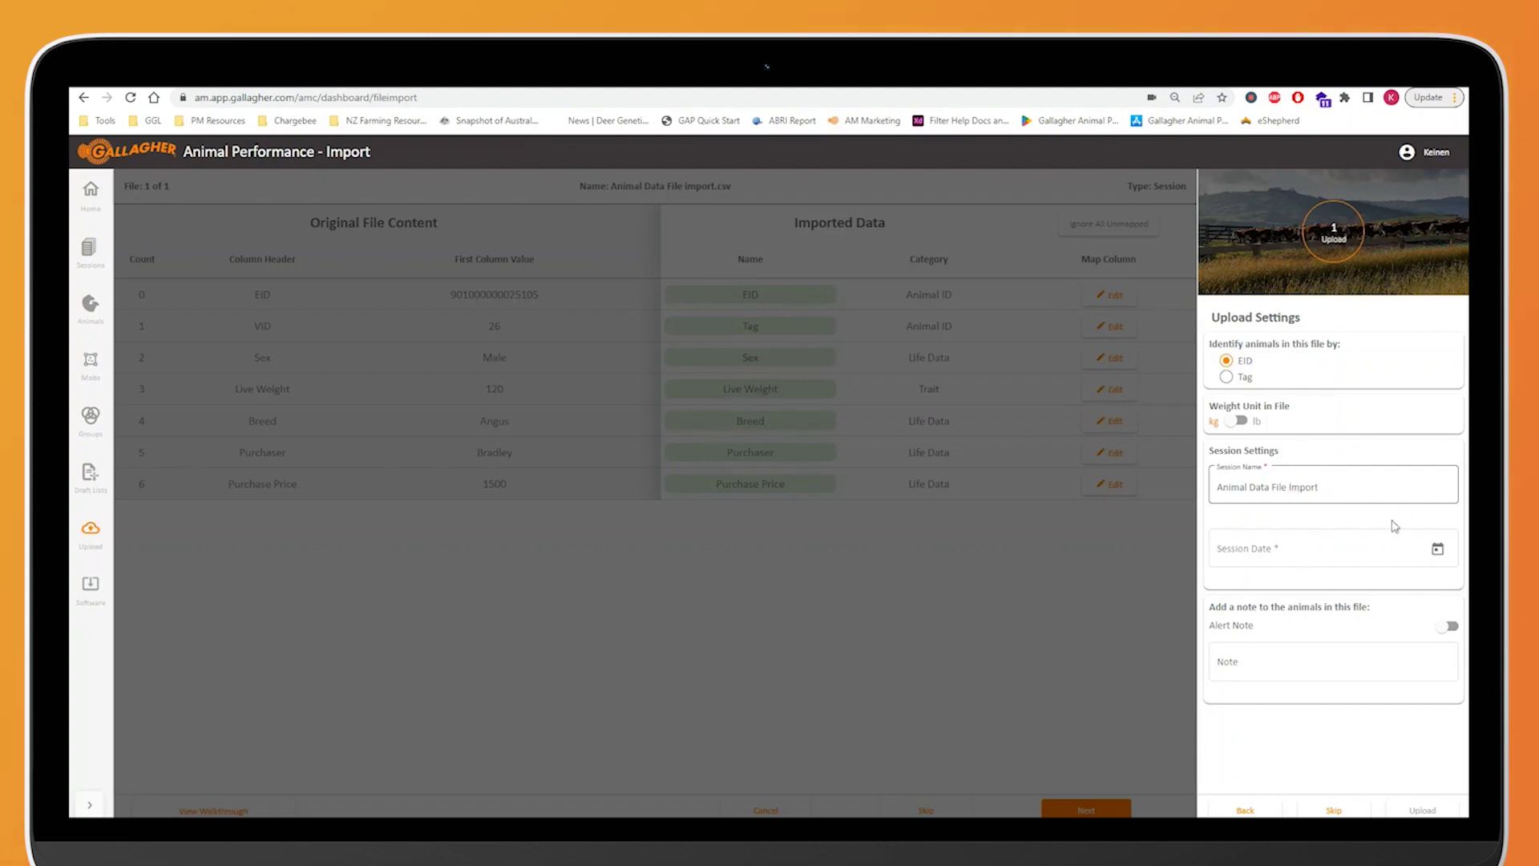
{"action": "left_click", "coordinate": [1437, 549]}
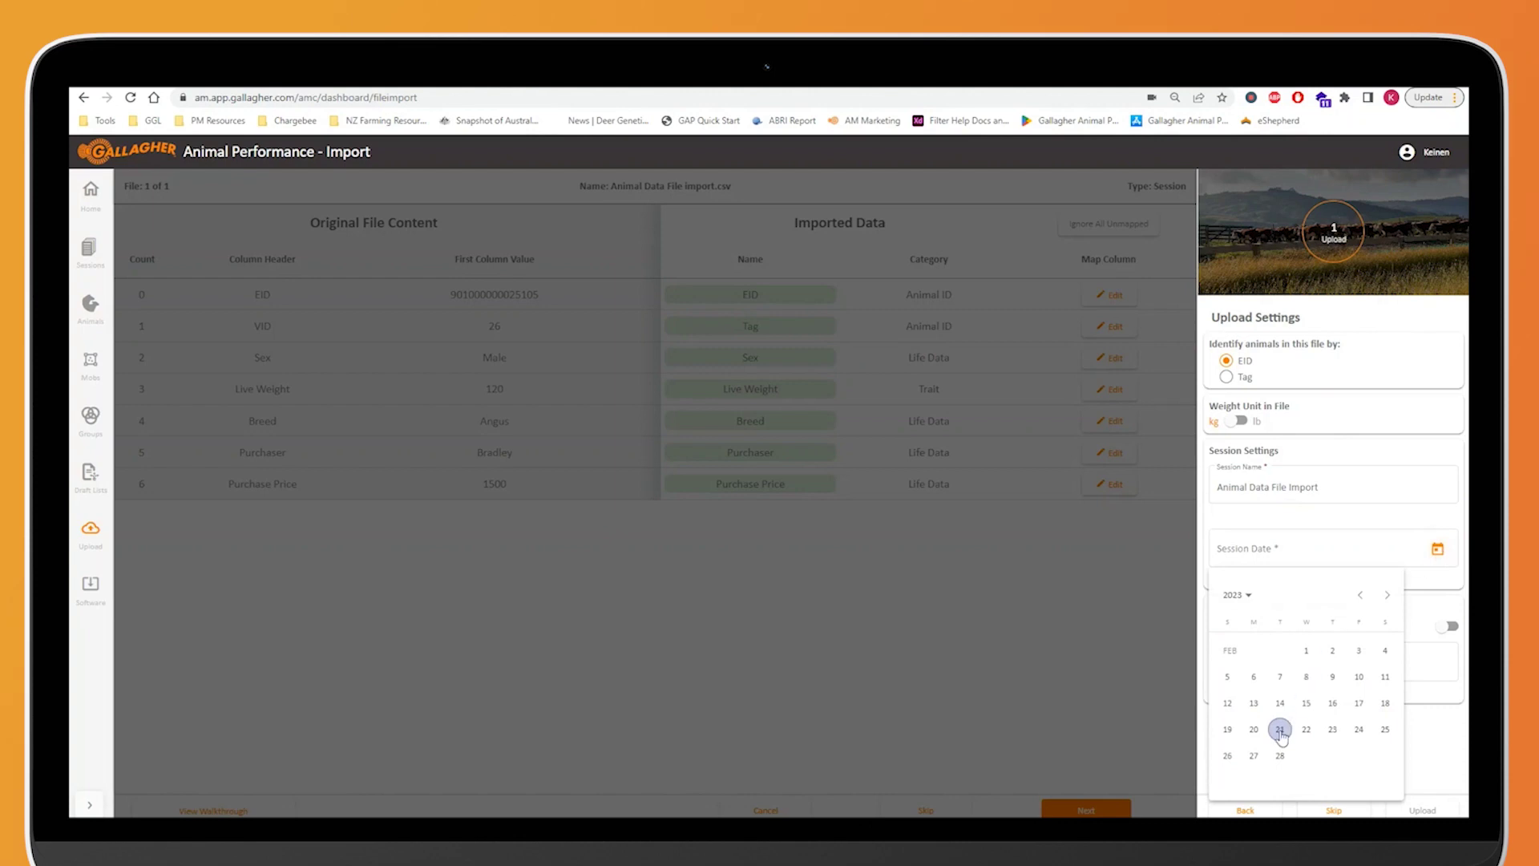
{"action": "left_click", "coordinate": [1280, 728]}
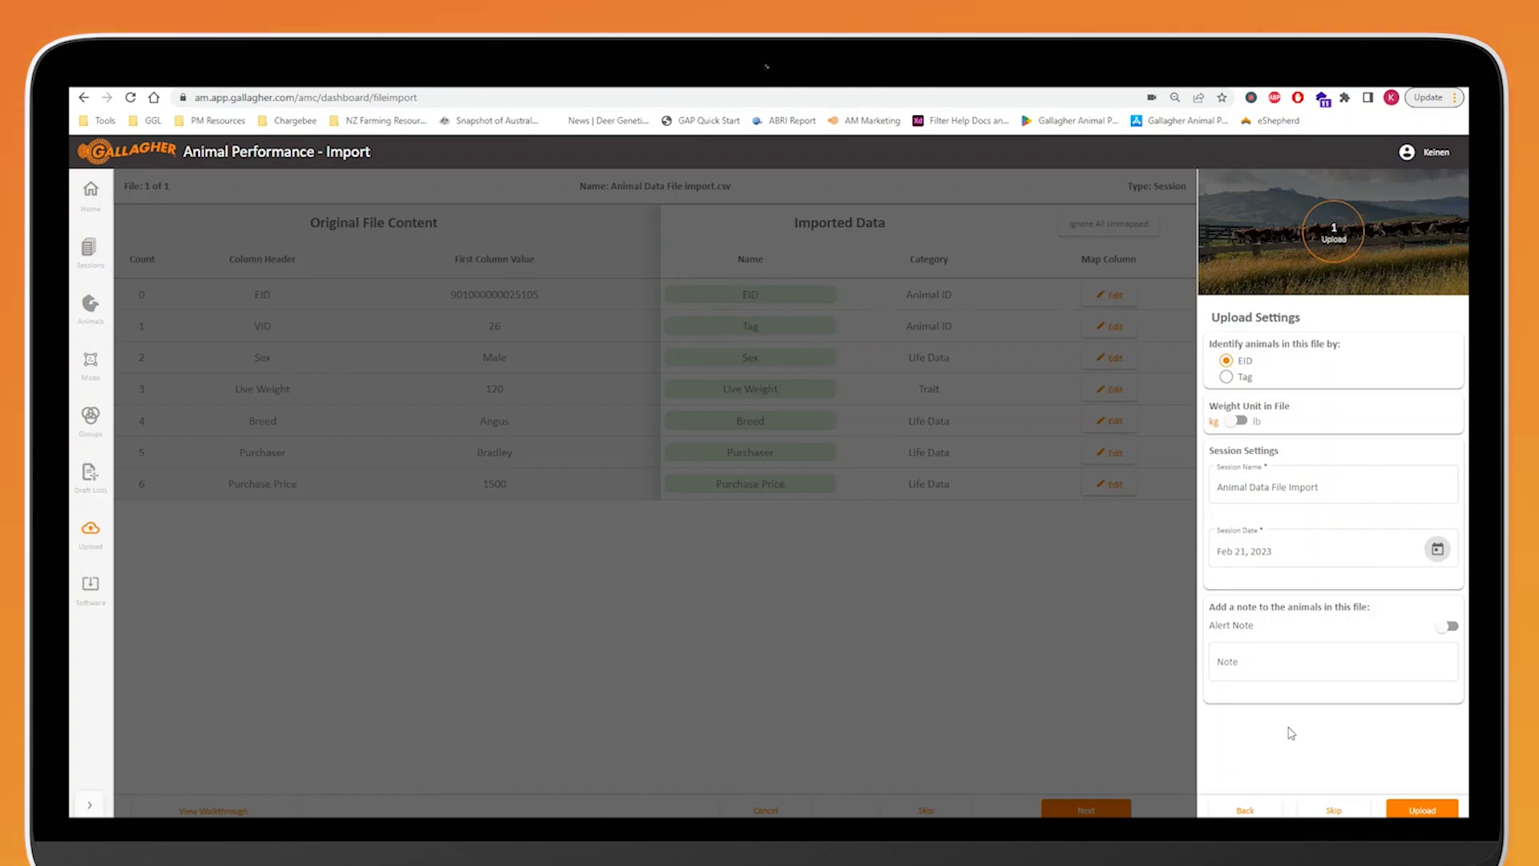
{"action": "left_click", "coordinate": [1422, 809]}
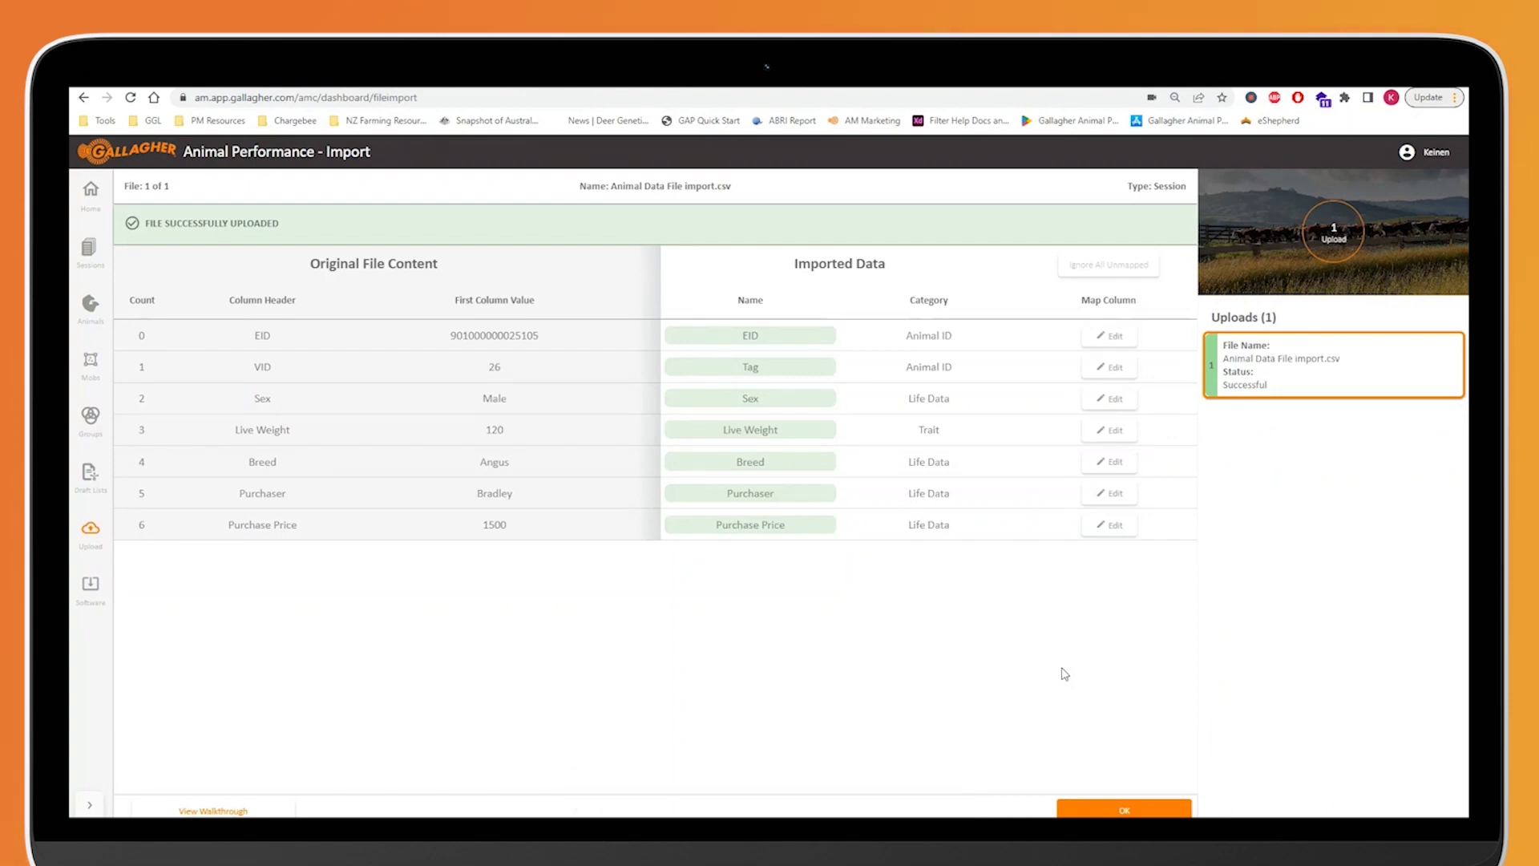
- Acknowledge the successful upload and open animal 54 in the Animal Data File Import session
{"action": "left_click", "coordinate": [1136, 804]}
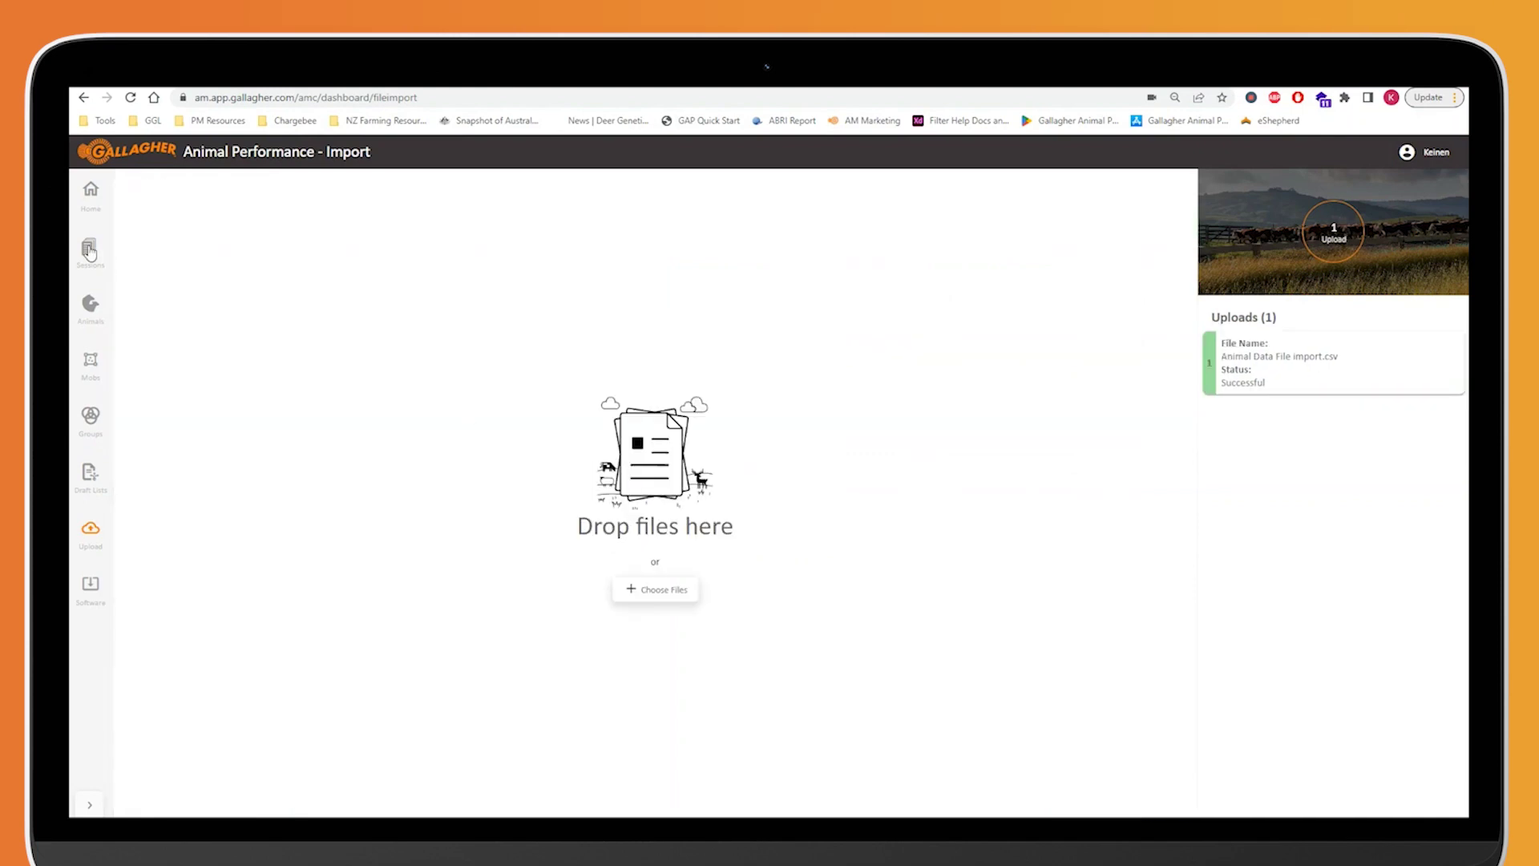
{"action": "left_click", "coordinate": [90, 253]}
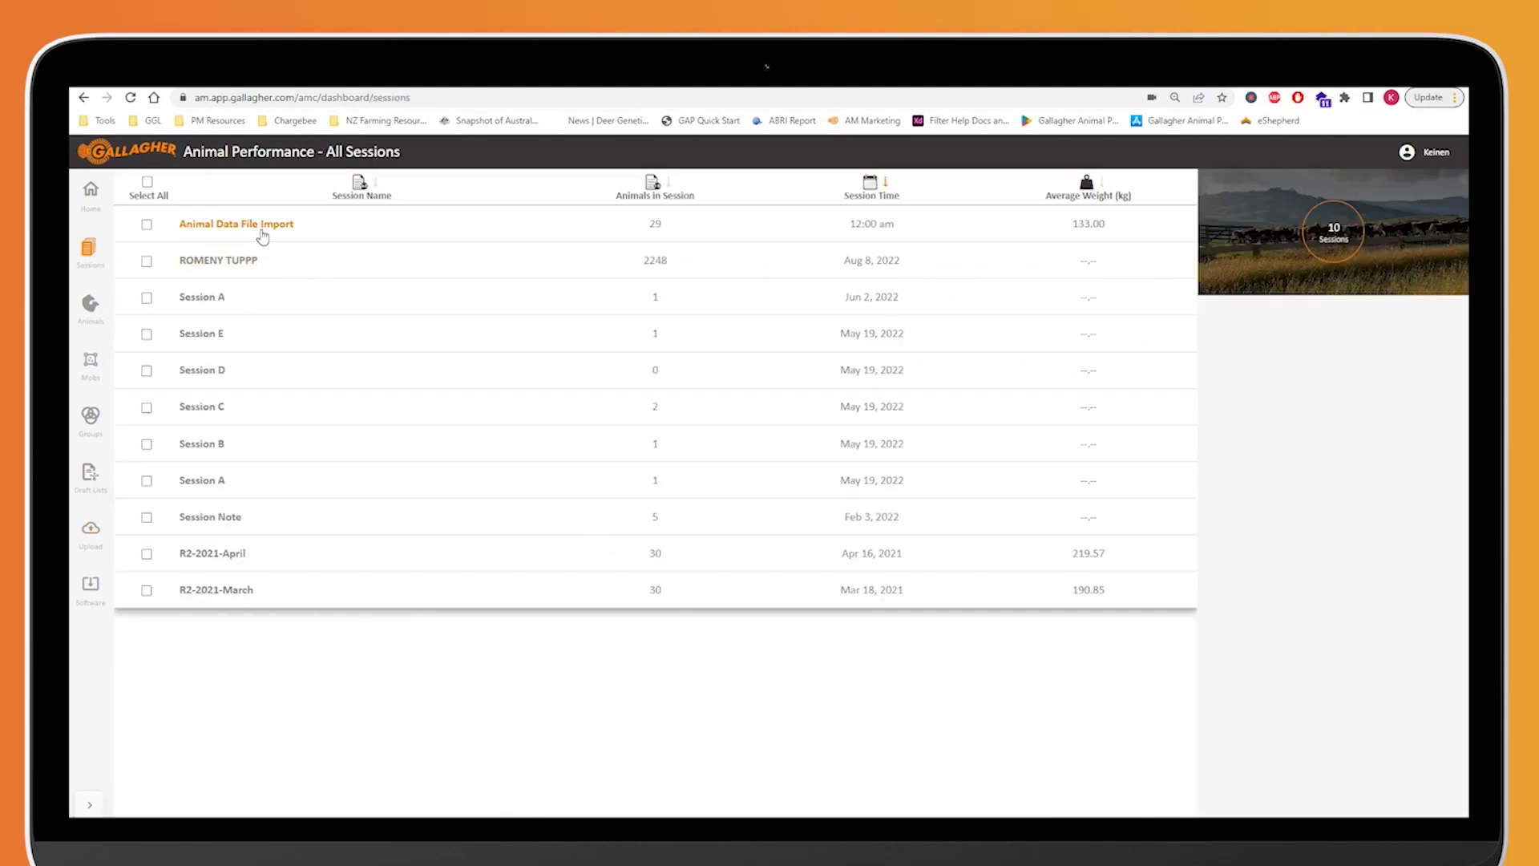
{"action": "left_click", "coordinate": [262, 231]}
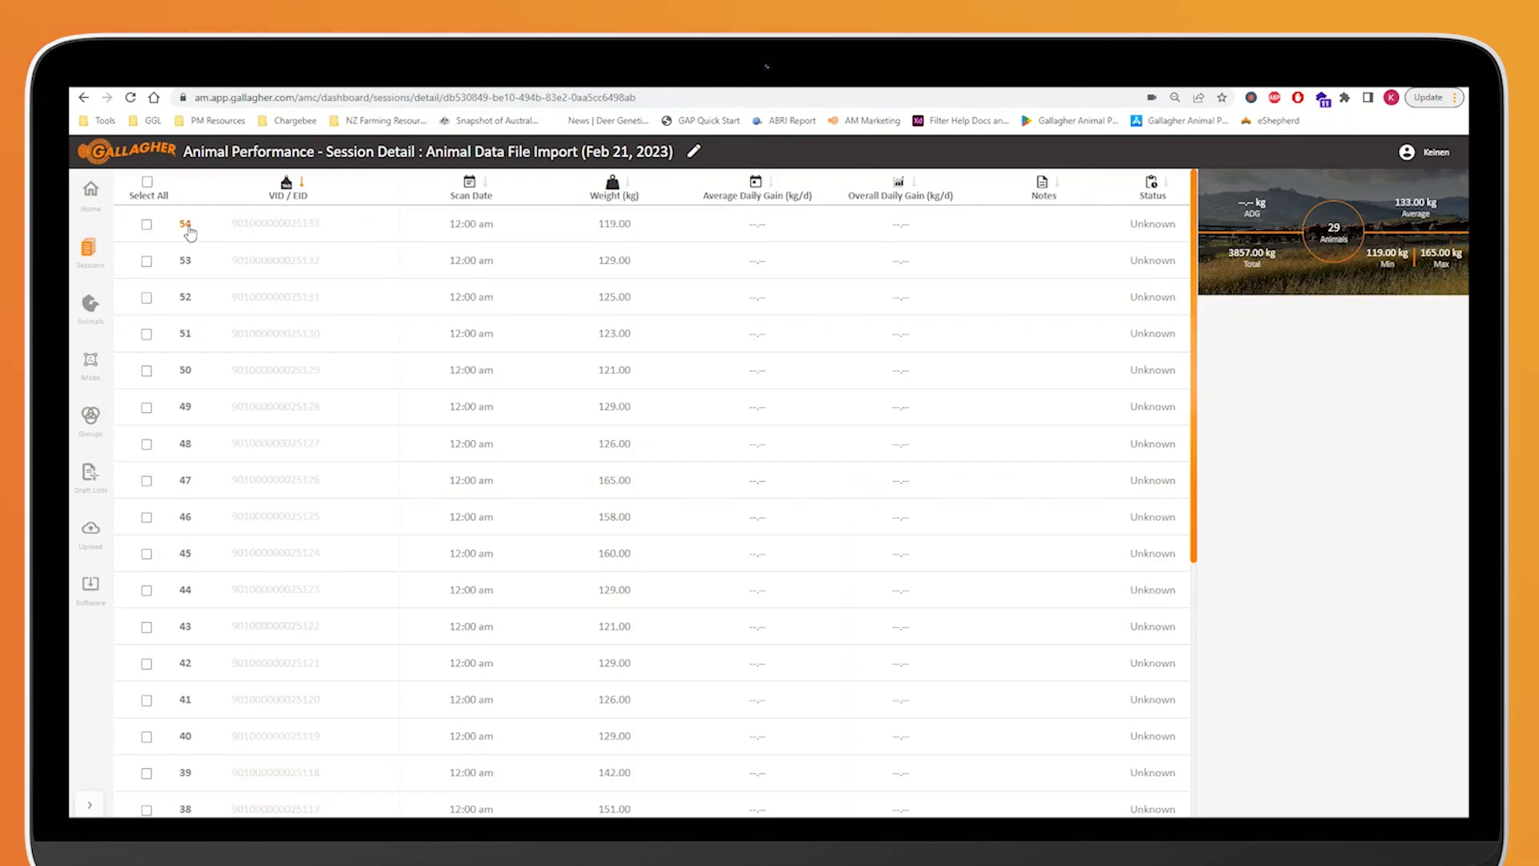
{"action": "left_click", "coordinate": [185, 225]}
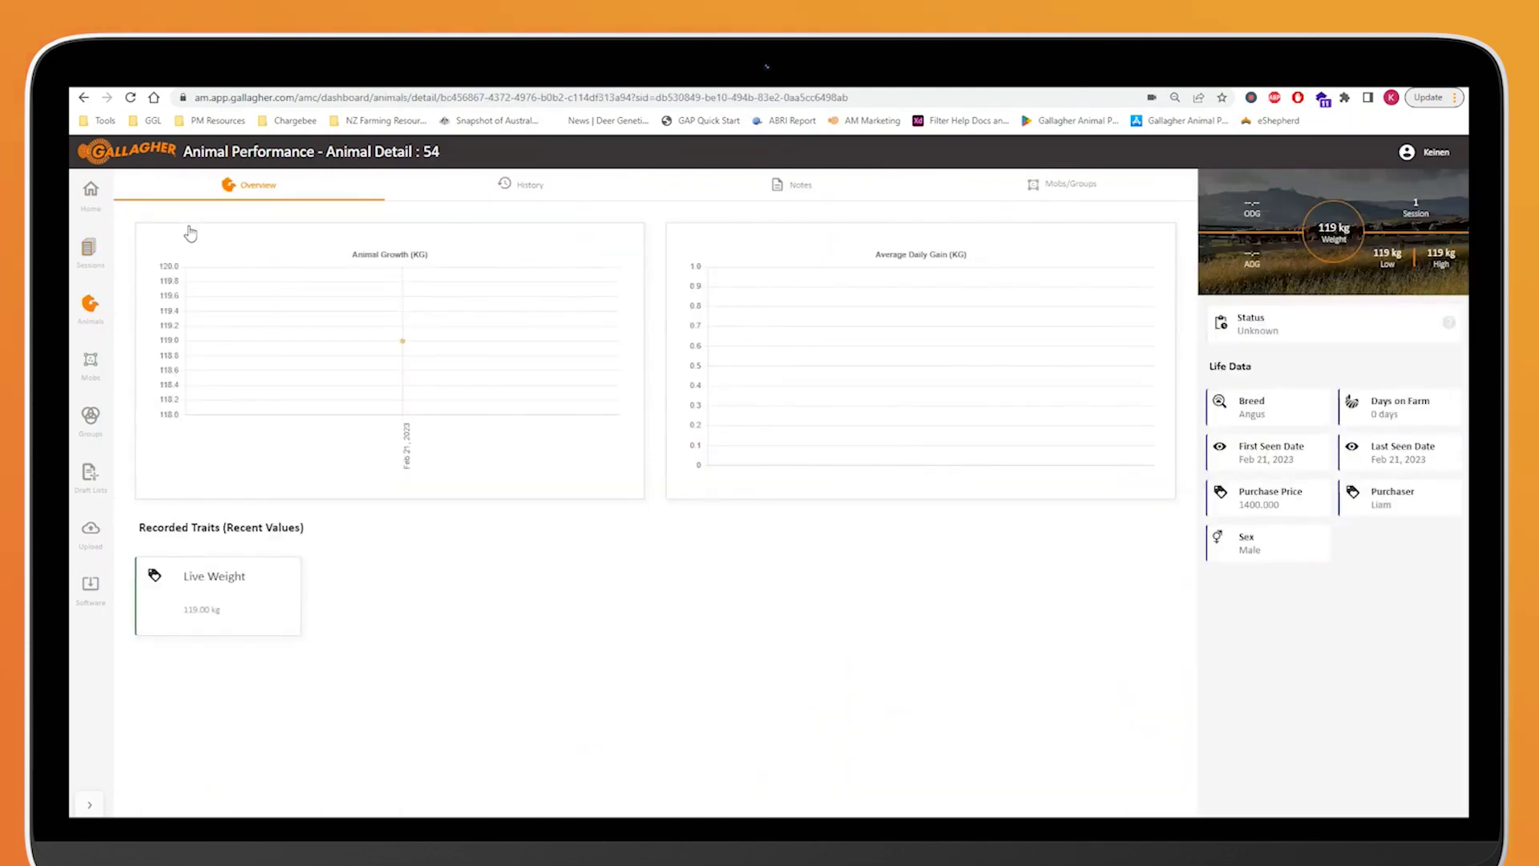